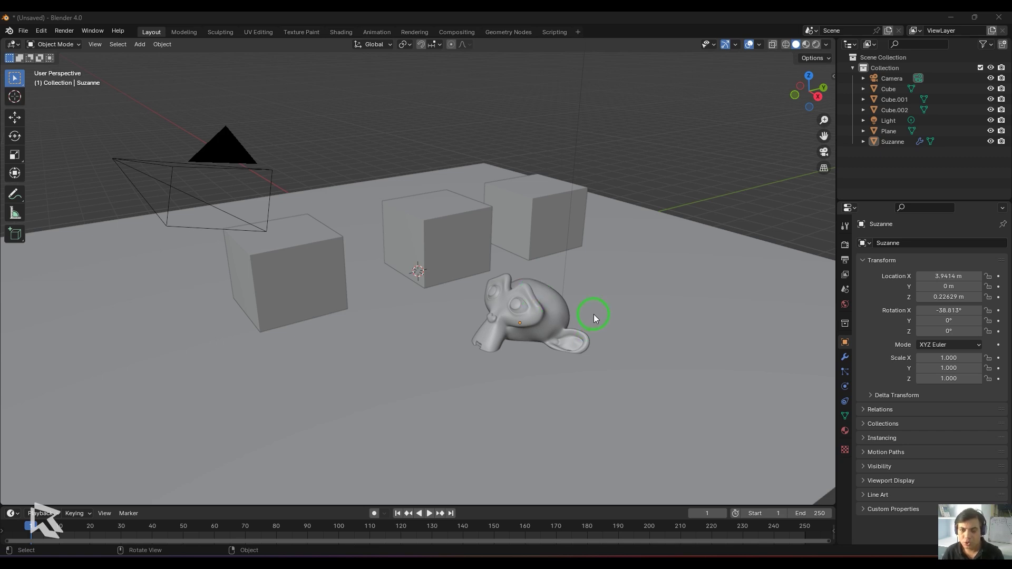
Select each of the three cubes, Suzanne and the ground plane in turn to inspect them
left_click(285, 265)
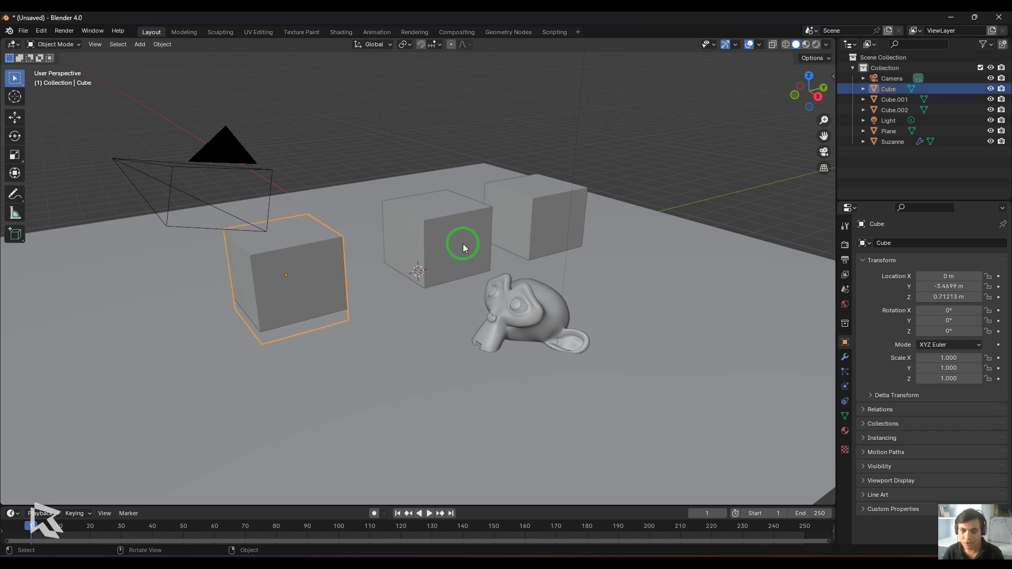
left_click(463, 243)
left_click(536, 232)
left_click(537, 309)
left_click(716, 324)
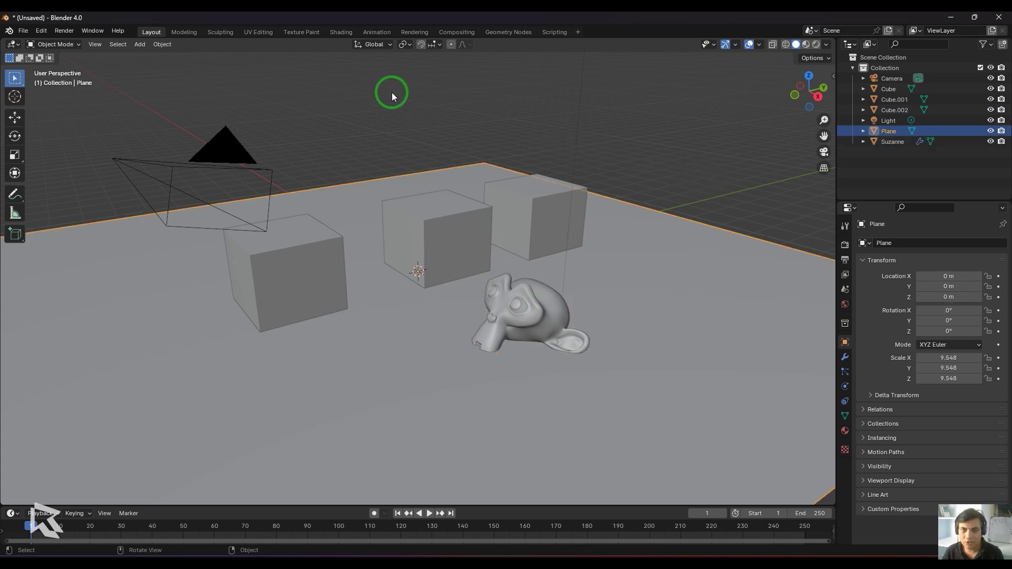
In the Shading workspace, select the three cubes and Suzanne, with Suzanne active
left_click(347, 33)
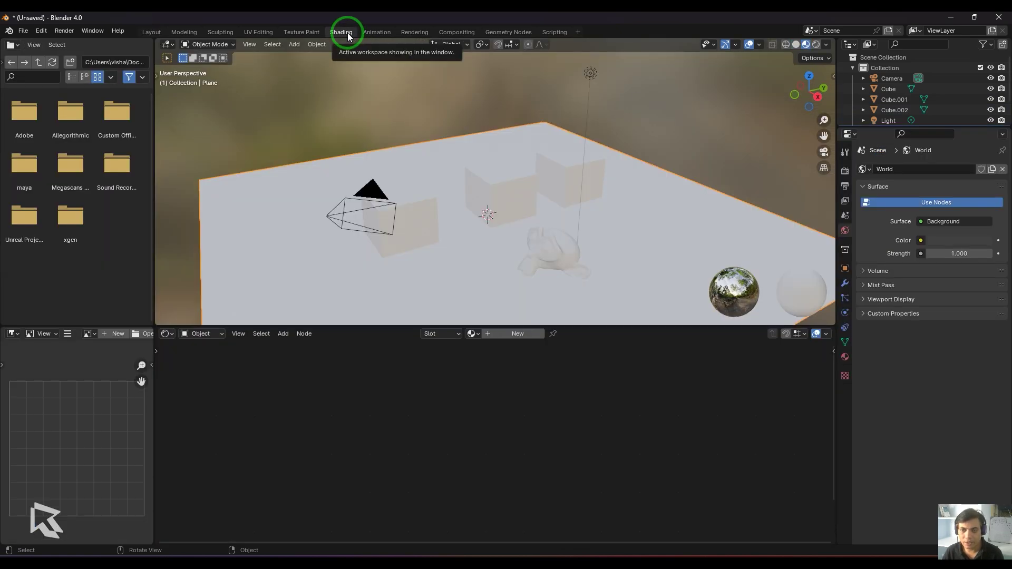
middle_click_drag(697, 159, 701, 141)
left_click(411, 223, "shift")
left_click(501, 195, "shift")
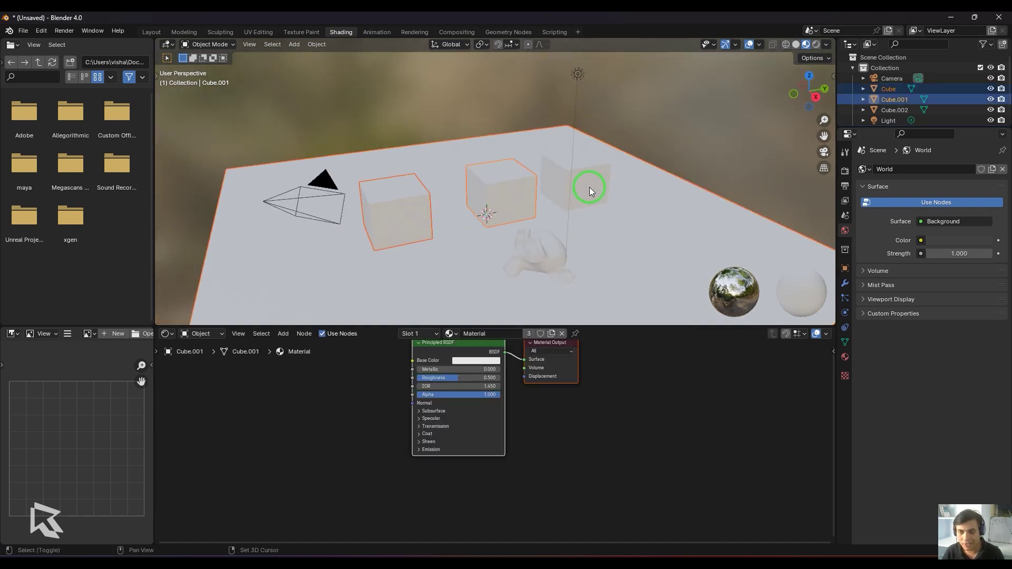
left_click(589, 187, "shift")
left_click(537, 248, "shift")
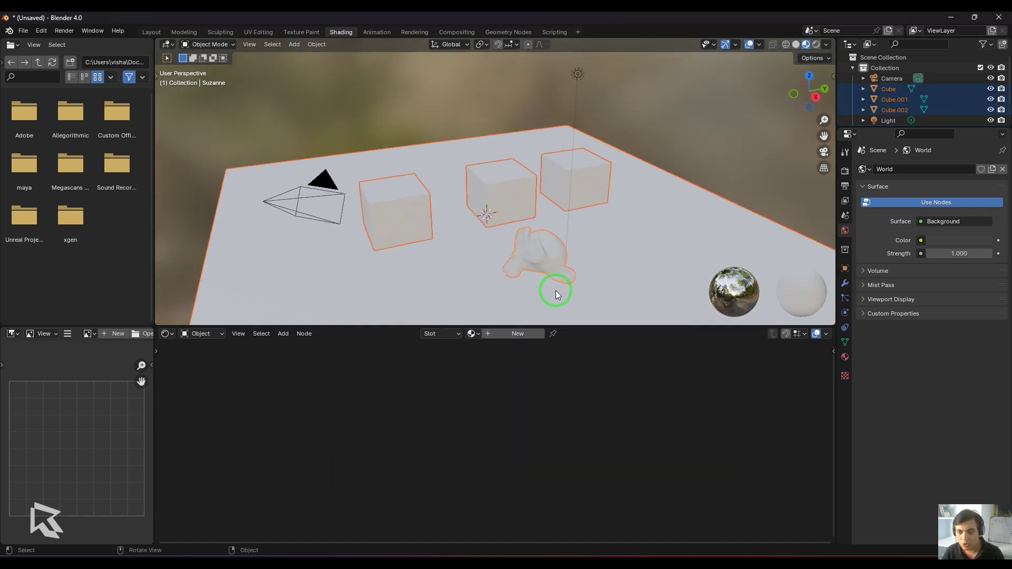
Create Material.001 for Suzanne and set its Base Color to blue-violet
left_click(518, 335)
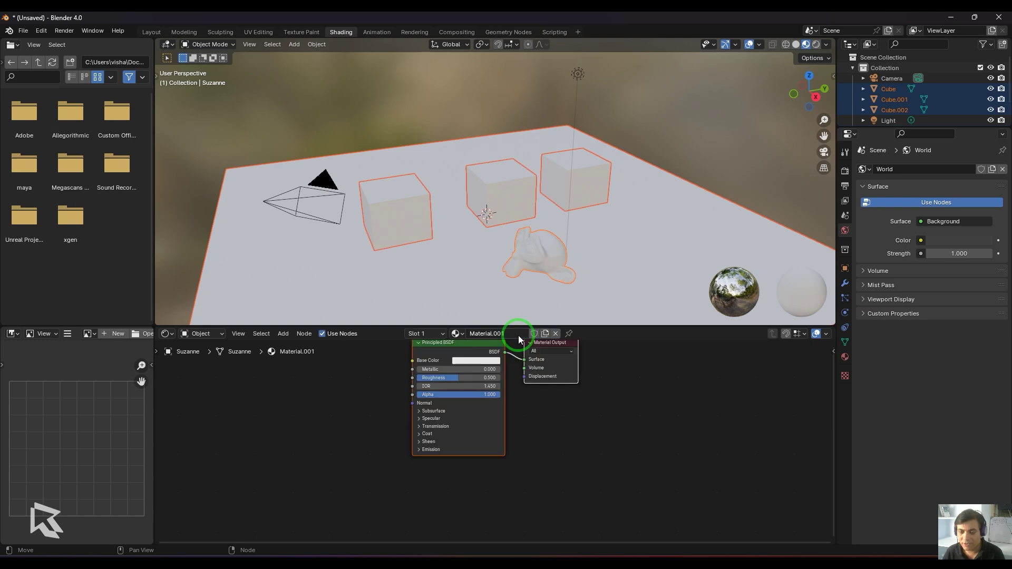
middle_click_drag(556, 448, 606, 483)
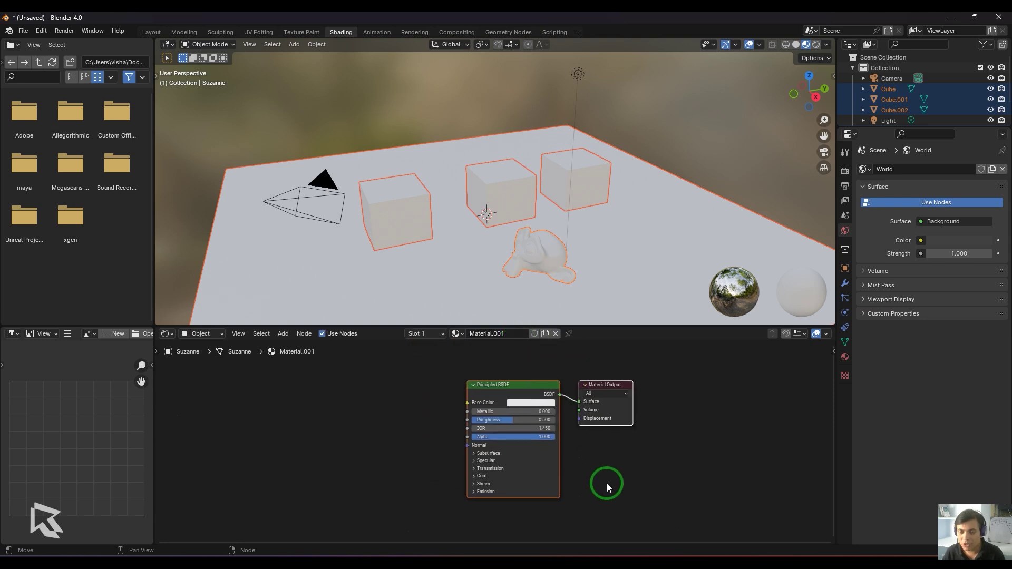
left_click(530, 403)
left_click(565, 316)
left_click_drag(565, 316, 561, 309)
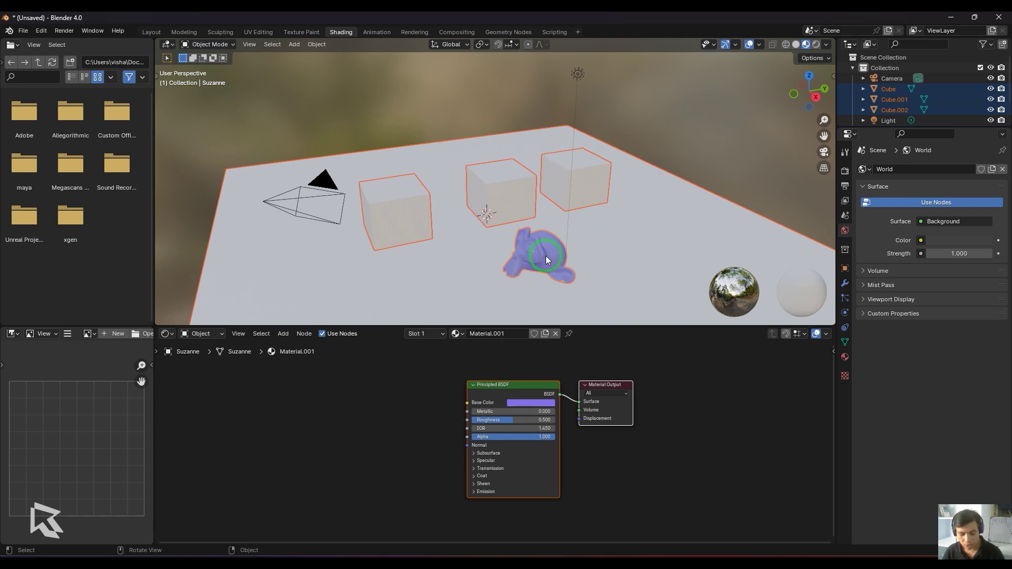
Link Suzanne's Material.001 to the cubes and floor plane, then bring up the Add > Texture node list
key("ctrl+l")
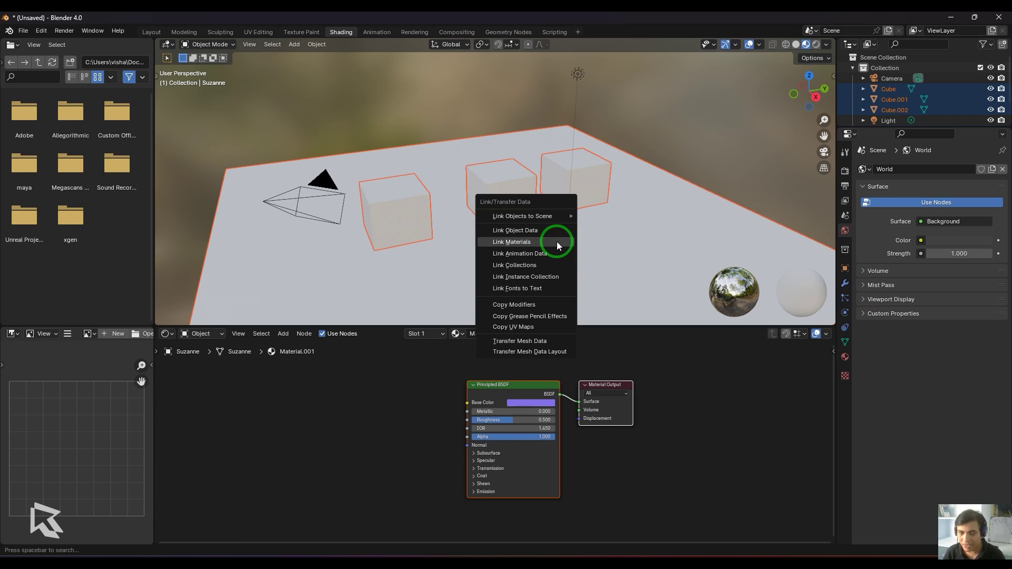
left_click(559, 243)
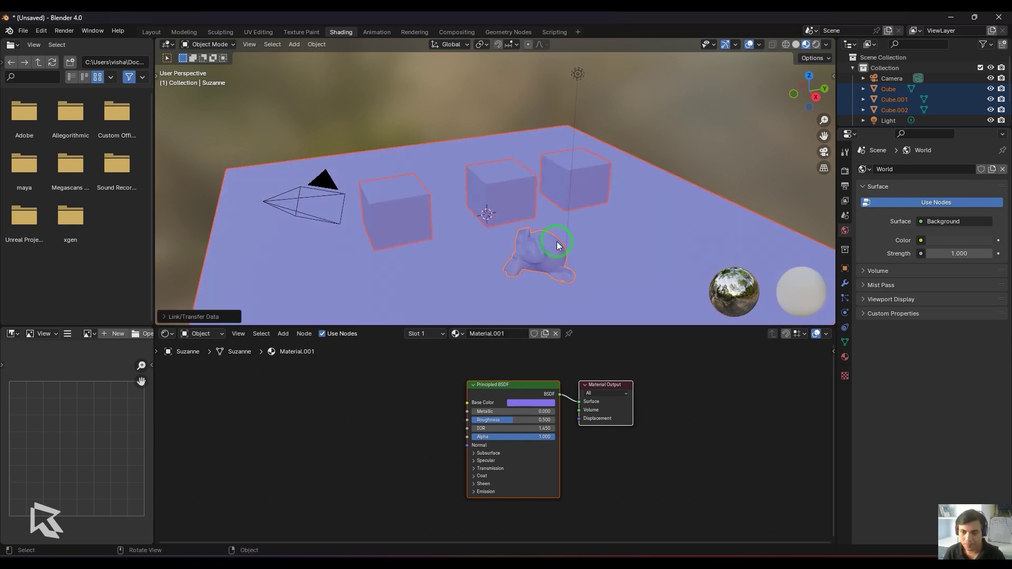
left_click(325, 396)
key("shift+a")
mouse_move(320, 466)
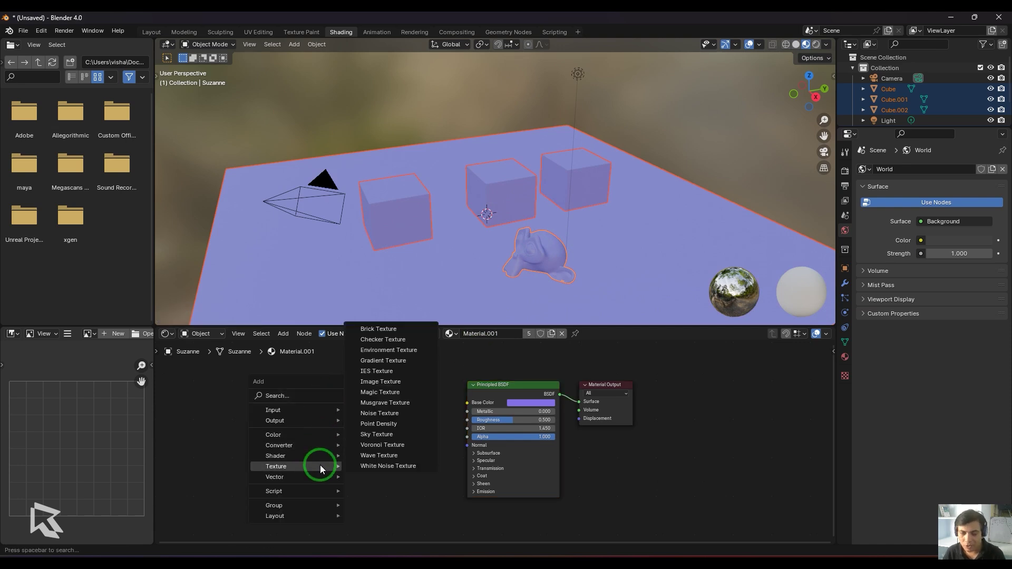
Add a Checker Texture node and place it left of the Principled BSDF
left_click(403, 341)
left_click(361, 390)
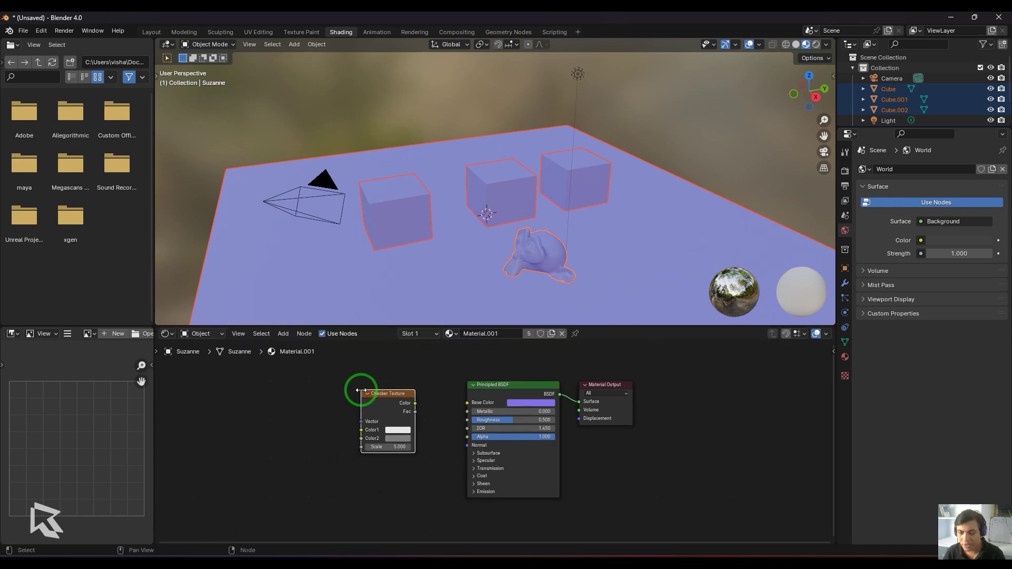
scroll(415, 439, "up", 1)
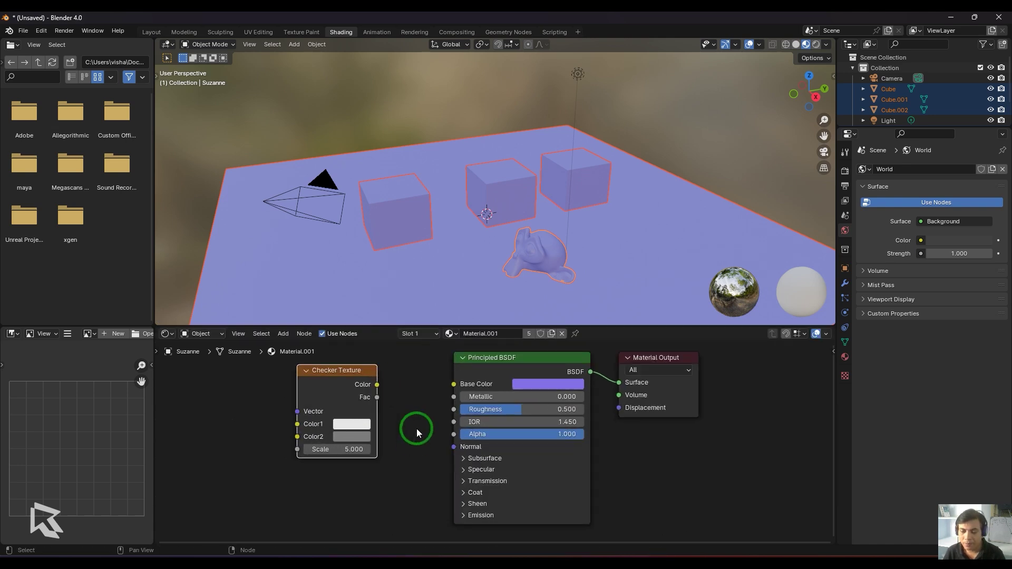
scroll(425, 442, "up", 2)
middle_click_drag(433, 445, 446, 419)
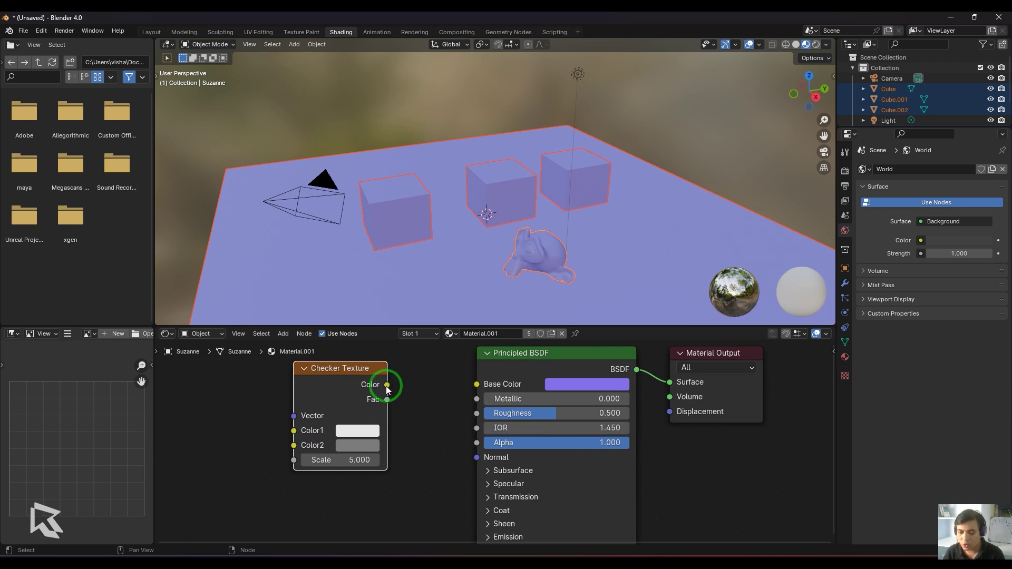
left_click_drag(355, 373, 360, 372)
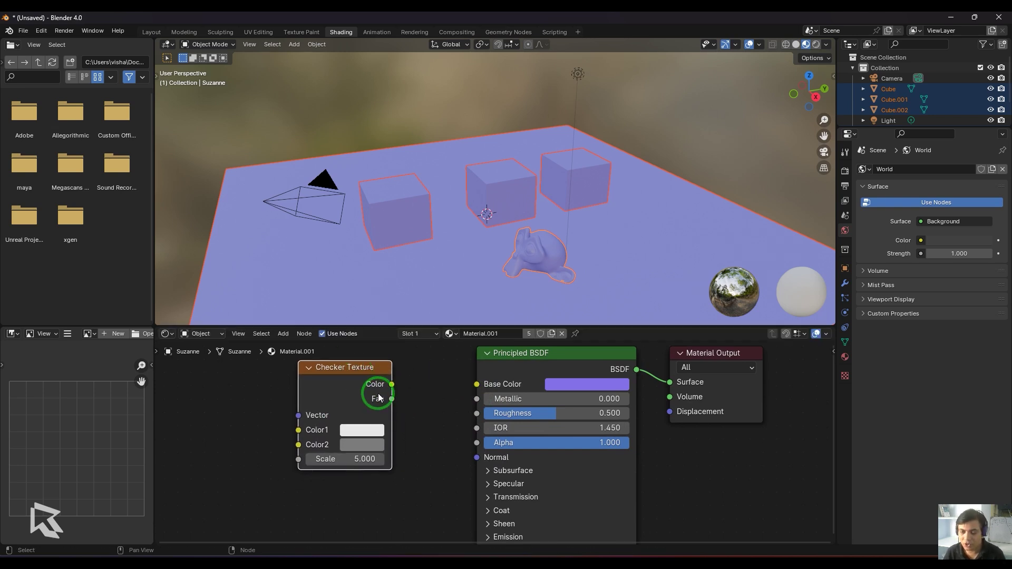
Expand the Principled BSDF's Subsurface, Specular, Transmission and Coat panels to review them
left_click(516, 388)
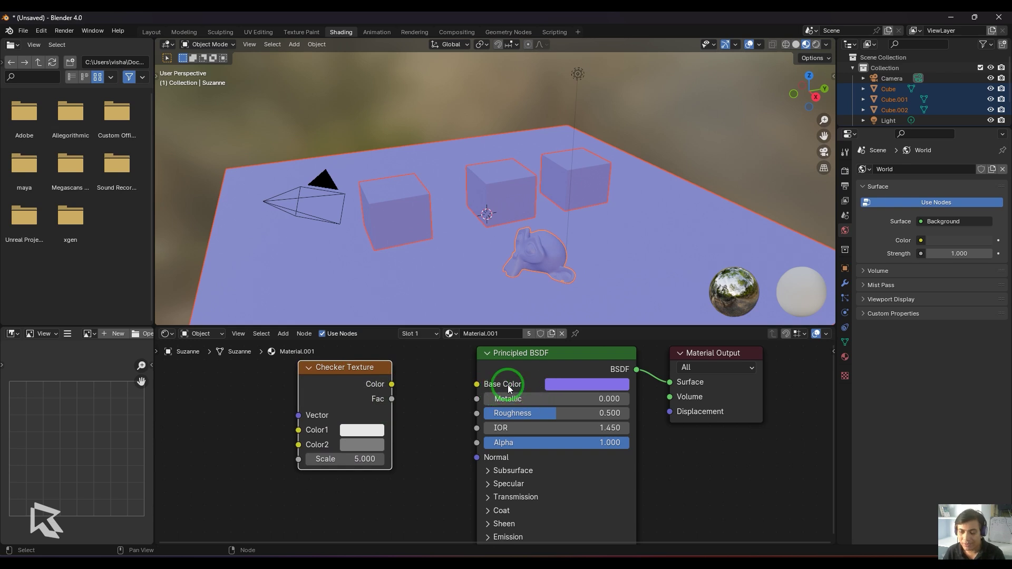
scroll(705, 469, "down", 2, "shift")
left_click(490, 441)
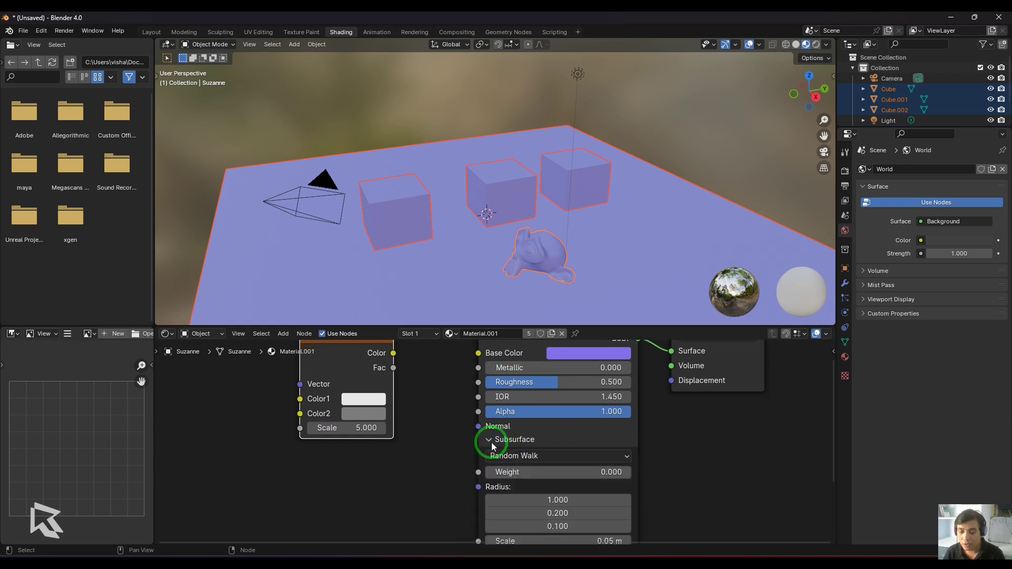
scroll(744, 505, "down", 7, "shift")
left_click(497, 460)
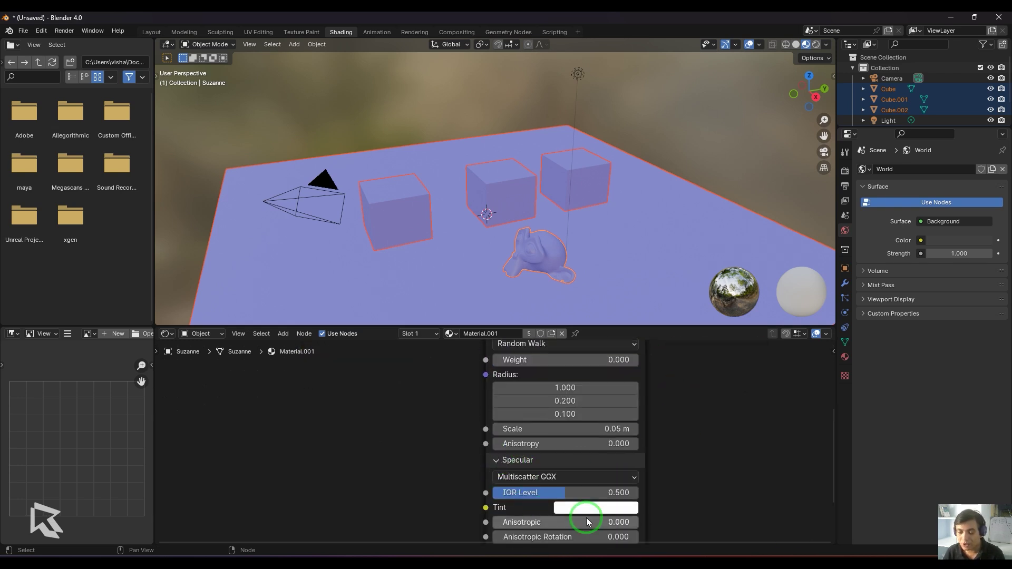
middle_click_drag(720, 505, 746, 415)
left_click(526, 477)
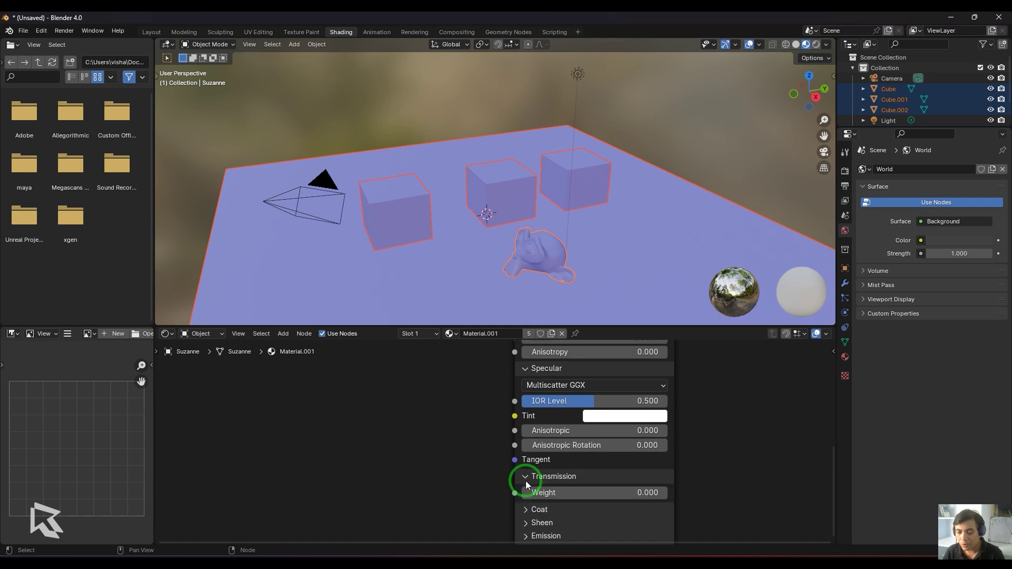
left_click(526, 509)
middle_click_drag(721, 492, 748, 391)
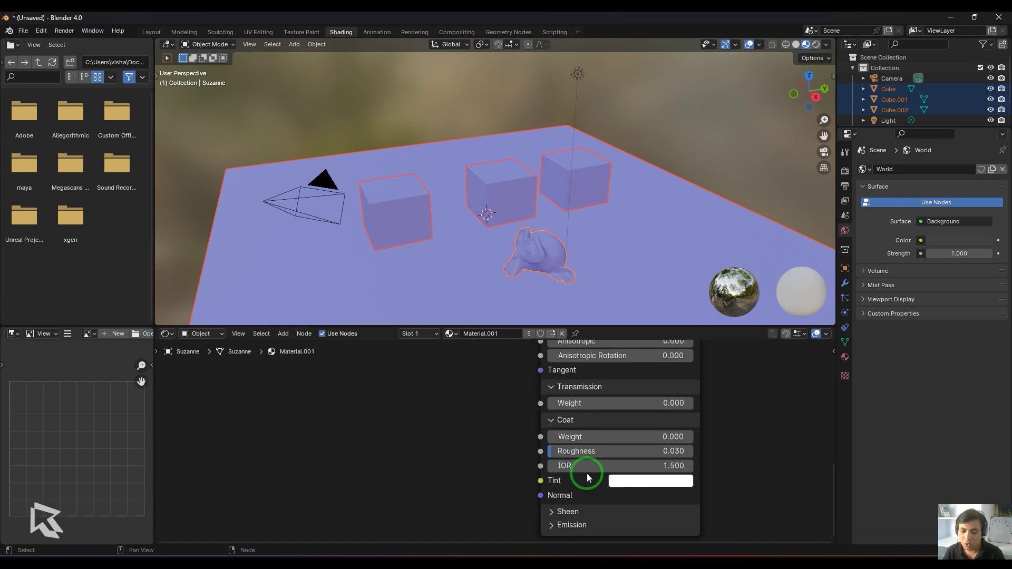
scroll(587, 474, "up", 1)
scroll(648, 486, "down", 5)
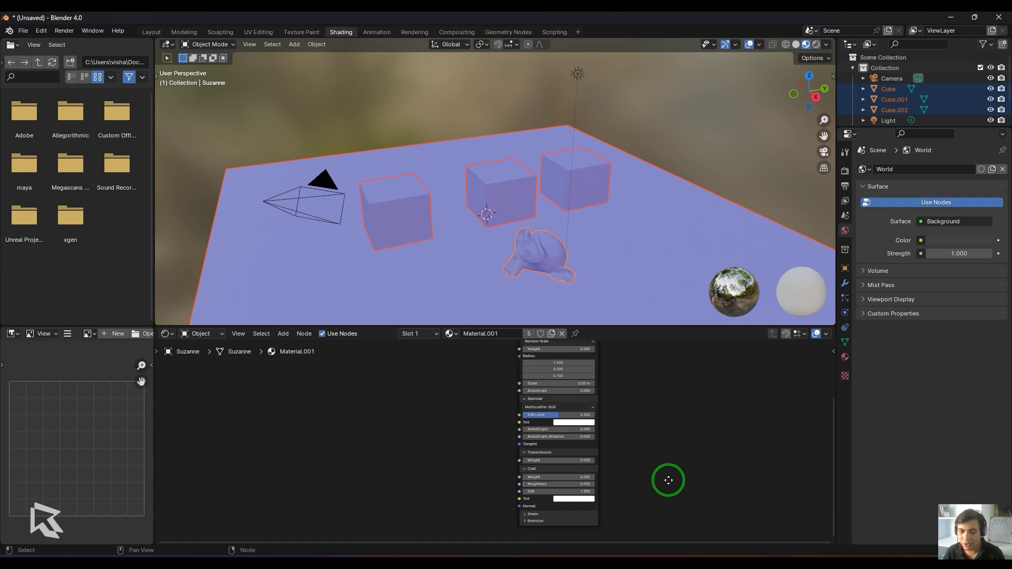
scroll(661, 492, "up", 2, "shift")
scroll(473, 357, "up", 2)
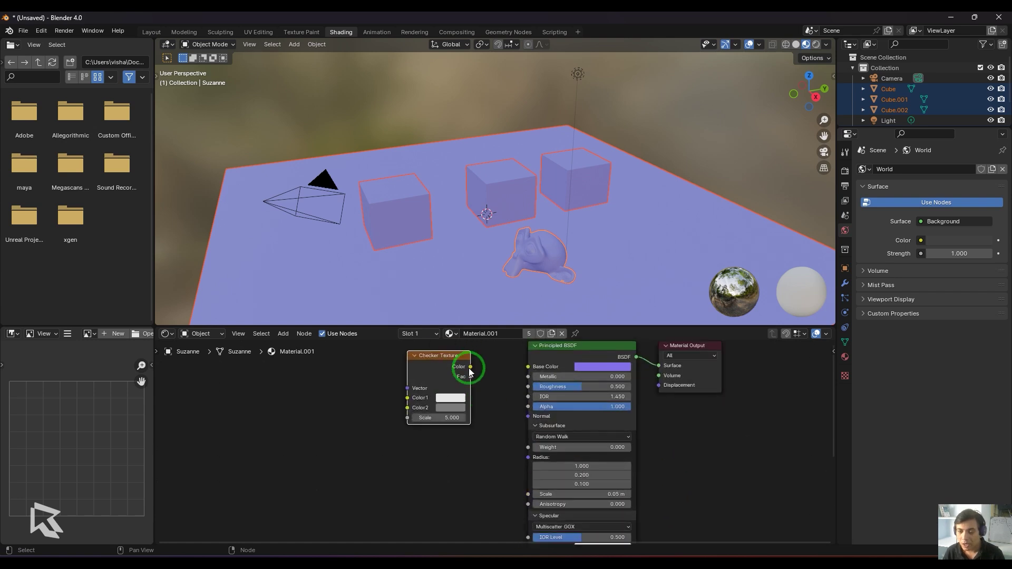
scroll(492, 388, "up", 2)
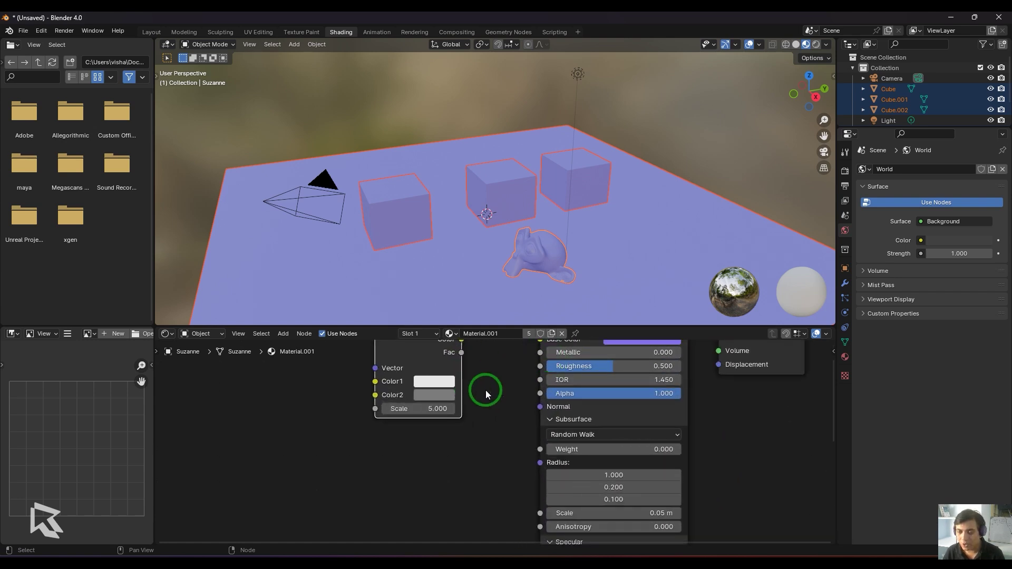
Recentre the node view and connect the checker's Color output to Base Color
middle_click_drag(486, 390, 465, 448)
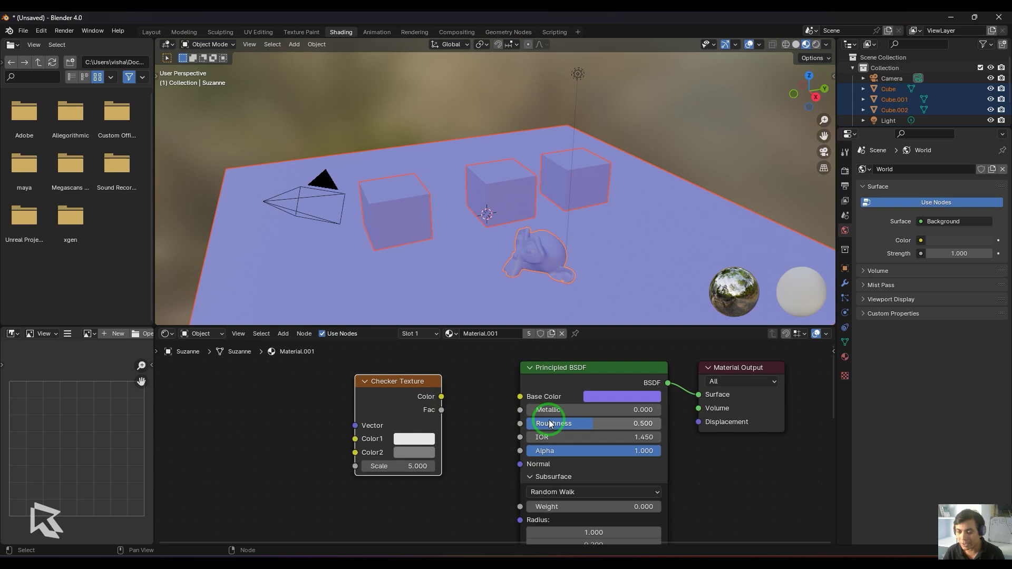
middle_click_drag(466, 427, 453, 440)
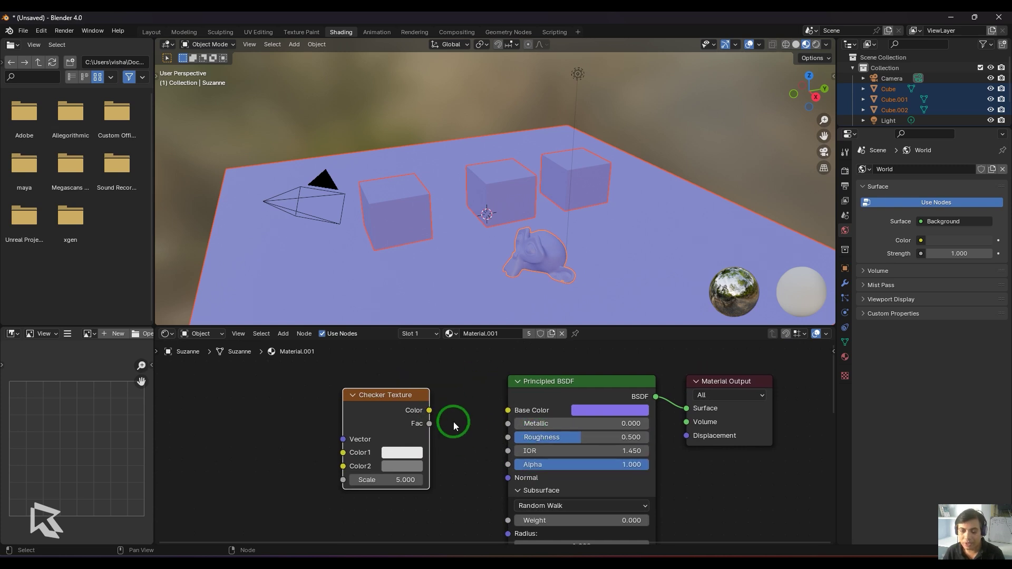
left_click_drag(430, 410, 508, 410)
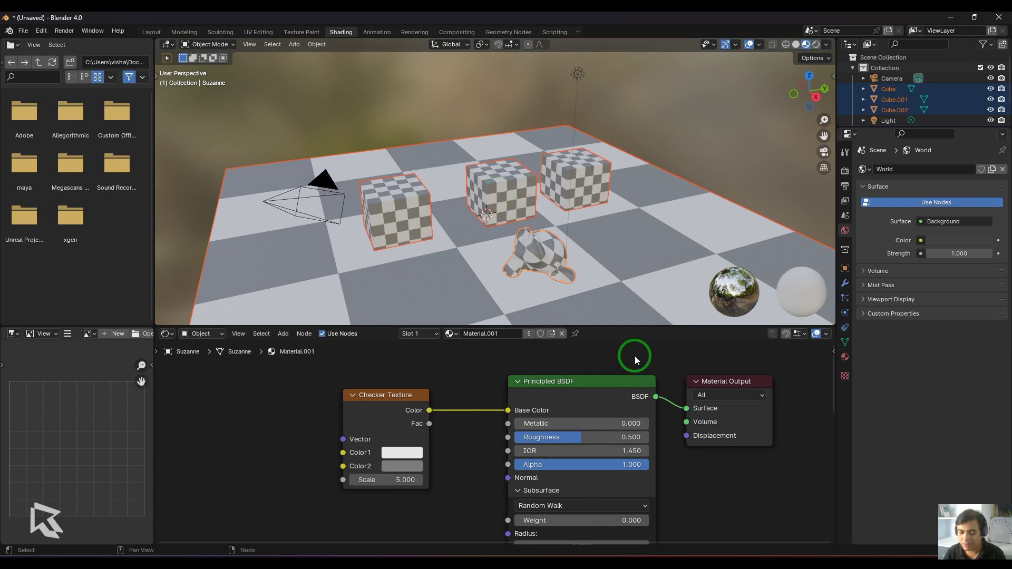
Orbit and zoom the viewport to inspect the grey-white checker pattern at Scale 5.000
middle_click_drag(586, 298, 482, 262)
scroll(482, 263, "up", 3)
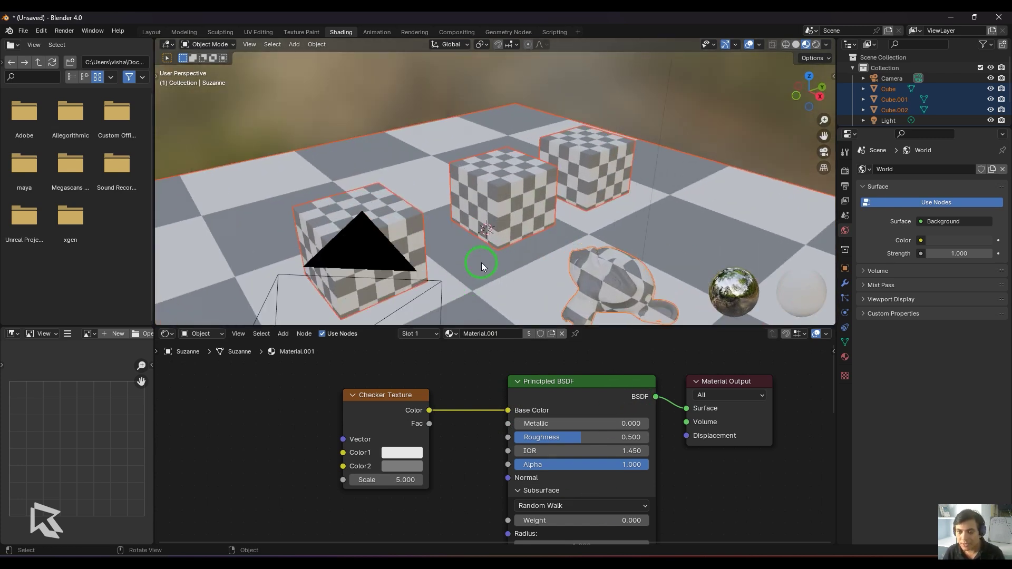
scroll(519, 263, "up", 2)
left_click(353, 460)
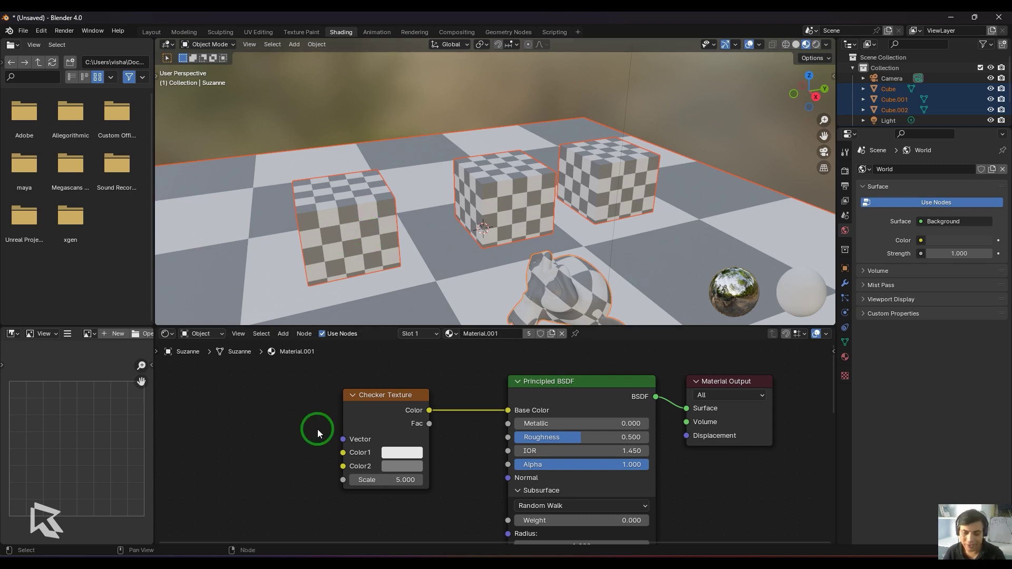
Set the Checker Texture's Color1 to blue
mouse_move(317, 429)
middle_mouse_down()
mouse_move(316, 445)
mouse_move(324, 427)
middle_mouse_up()
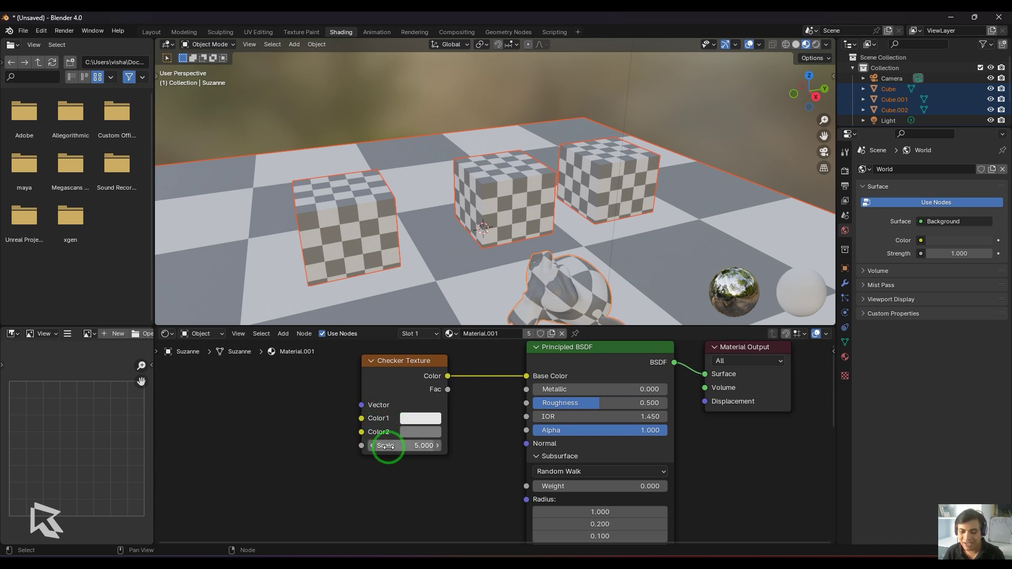
scroll(413, 415, "up", 1)
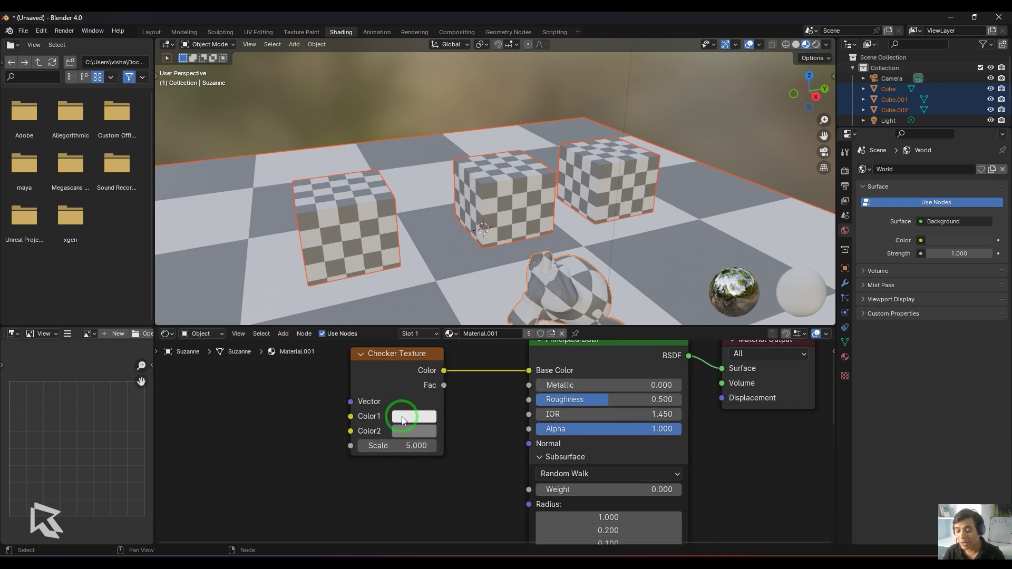
left_click(402, 417)
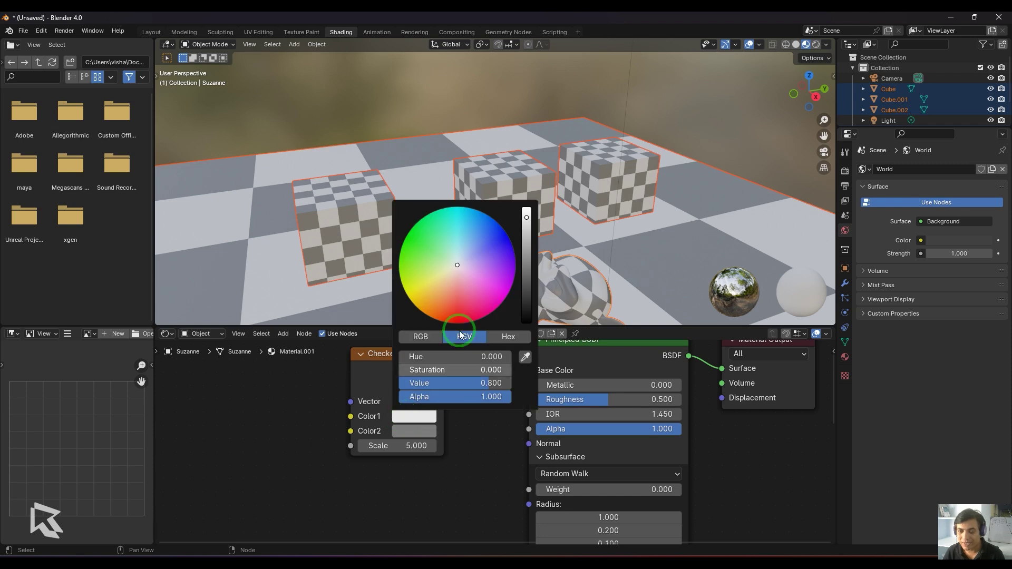
left_click(496, 239)
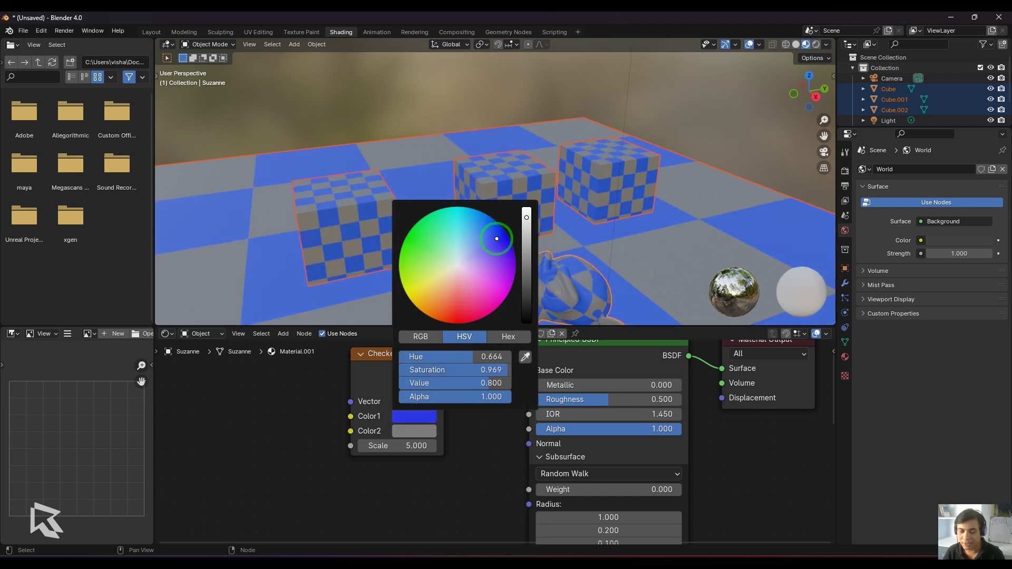
left_click_drag(497, 238, 497, 239)
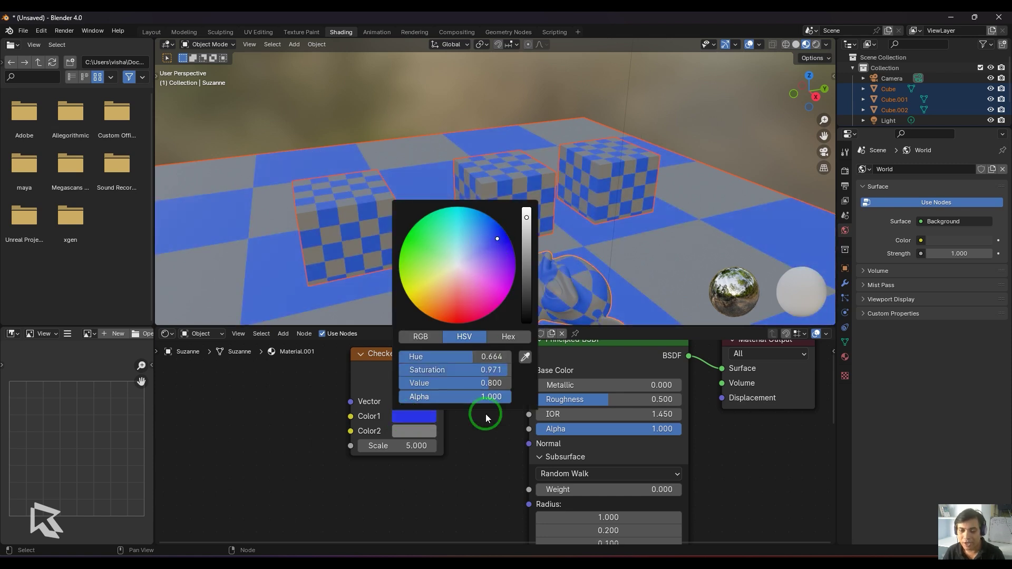
Set Color2 to dark red and orbit to view the red-and-blue checkers
left_click(420, 431)
left_click(459, 330)
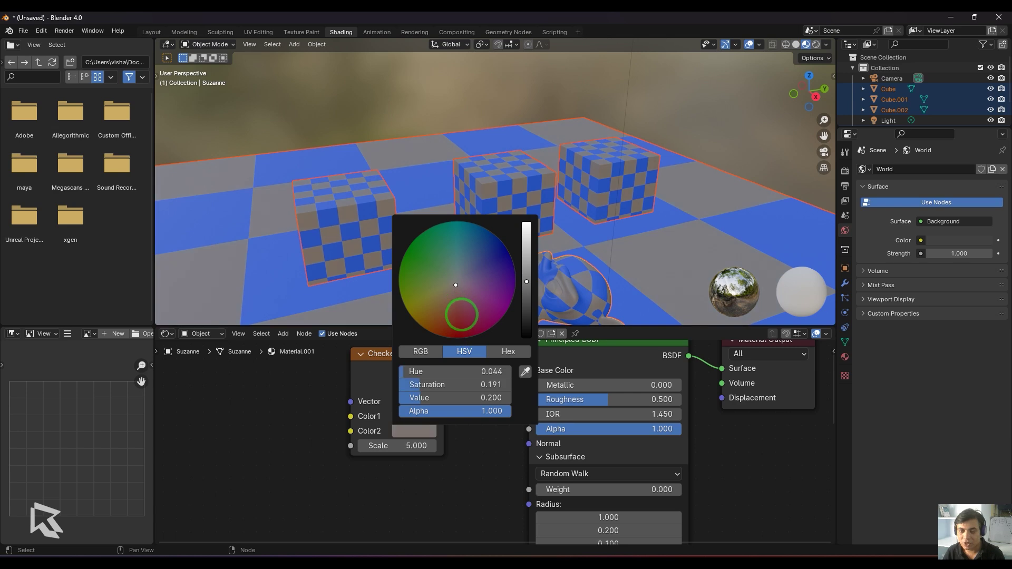
scroll(484, 325, "up", 10)
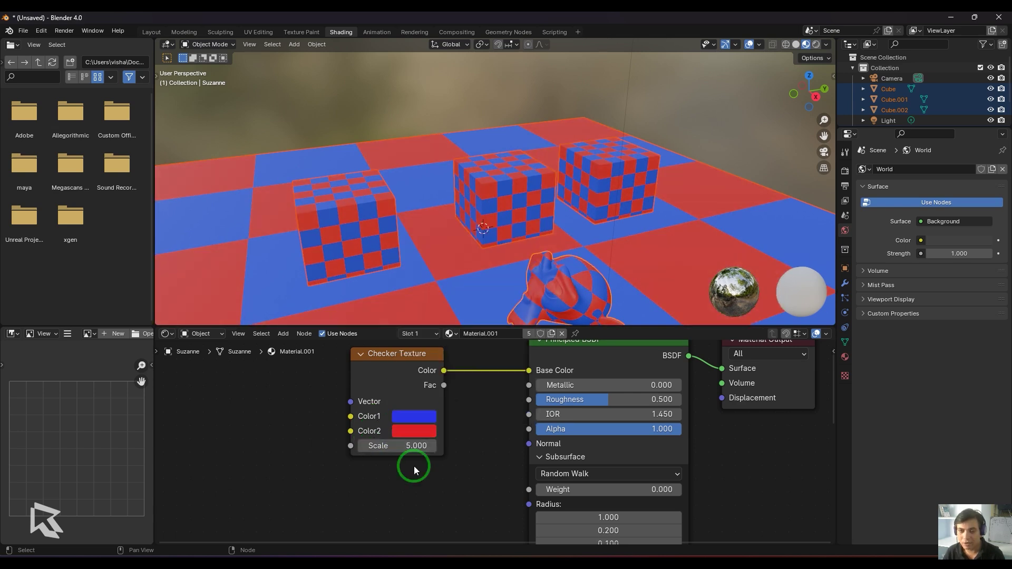
middle_click_drag(523, 240, 432, 263)
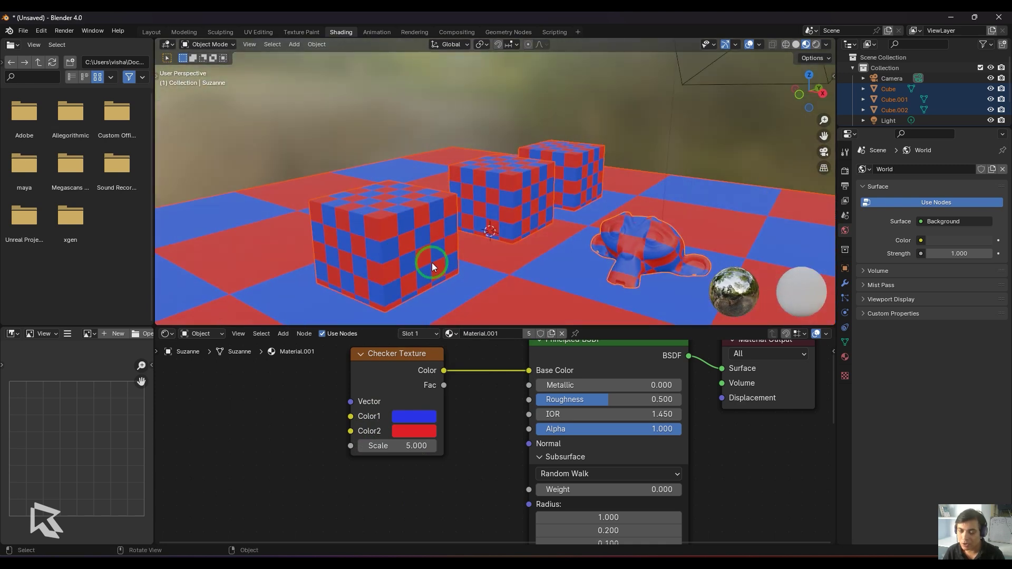
left_click(411, 451)
type("1")
key("Return")
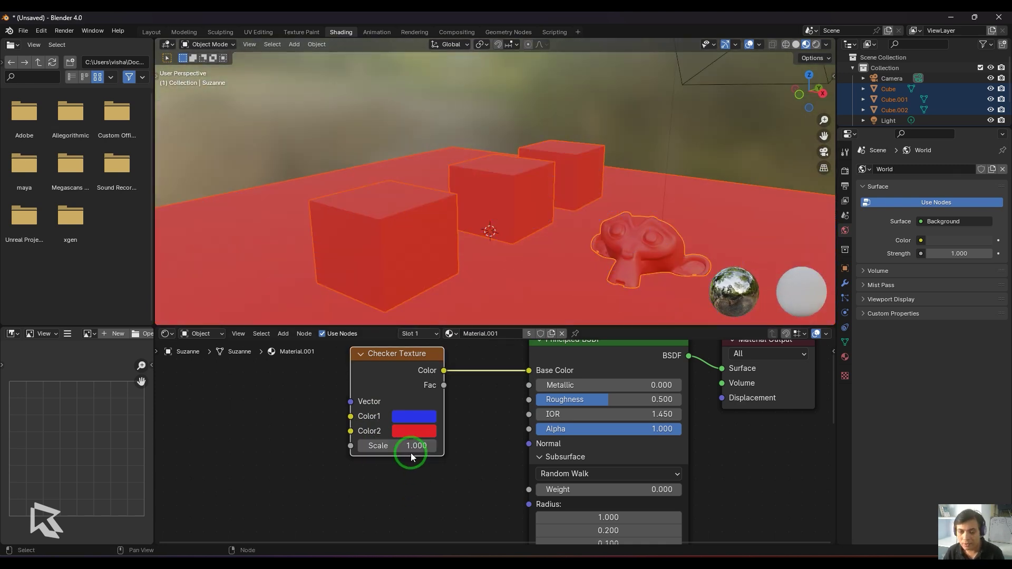
left_click(410, 453)
type("2")
key("Return")
left_click(412, 447)
type("20")
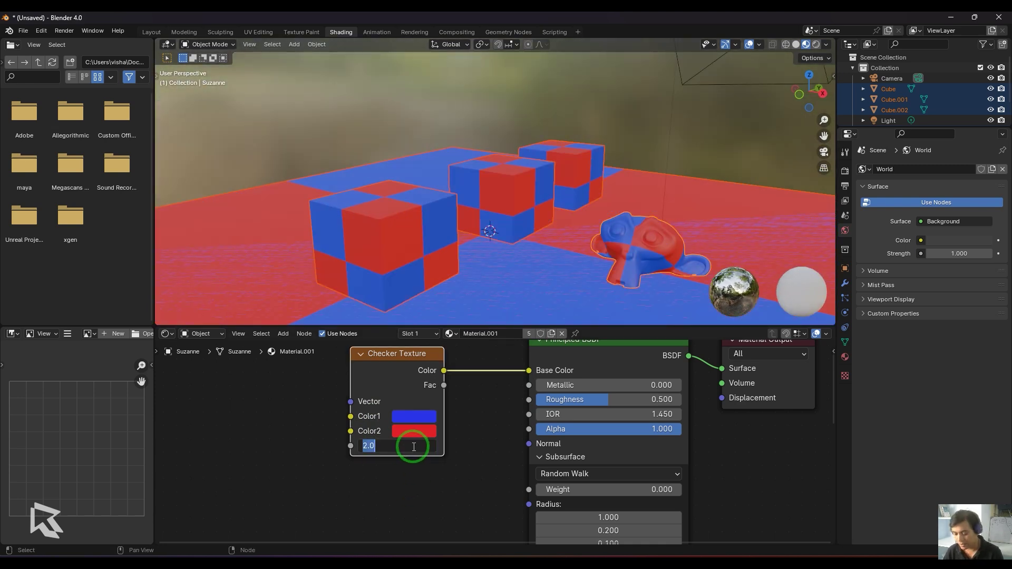
key("Return")
mouse_move(488, 279)
middle_mouse_down()
mouse_move(491, 270)
mouse_move(480, 279)
mouse_move(501, 287)
middle_mouse_up()
left_click(401, 446)
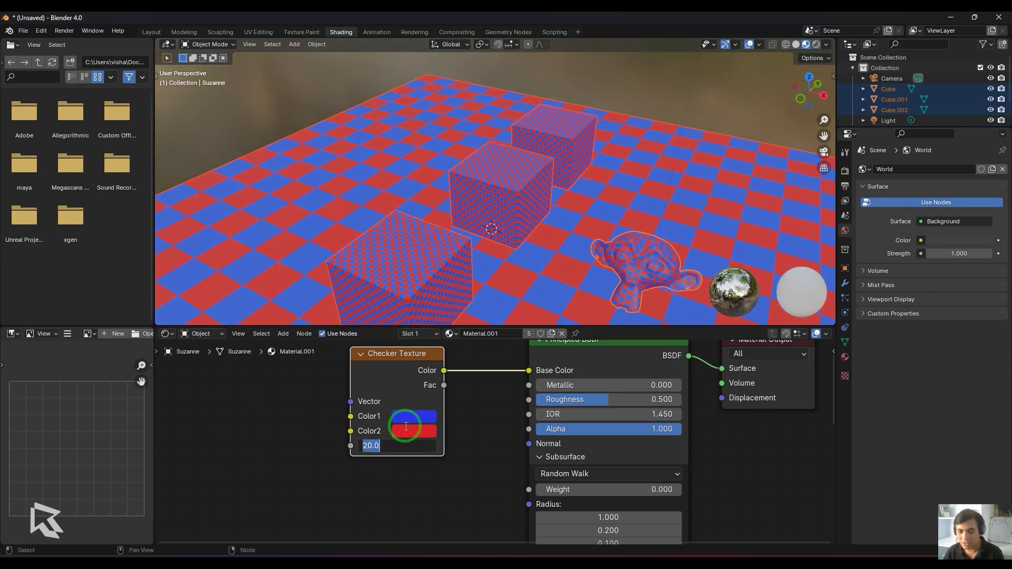
type("5")
key("Return")
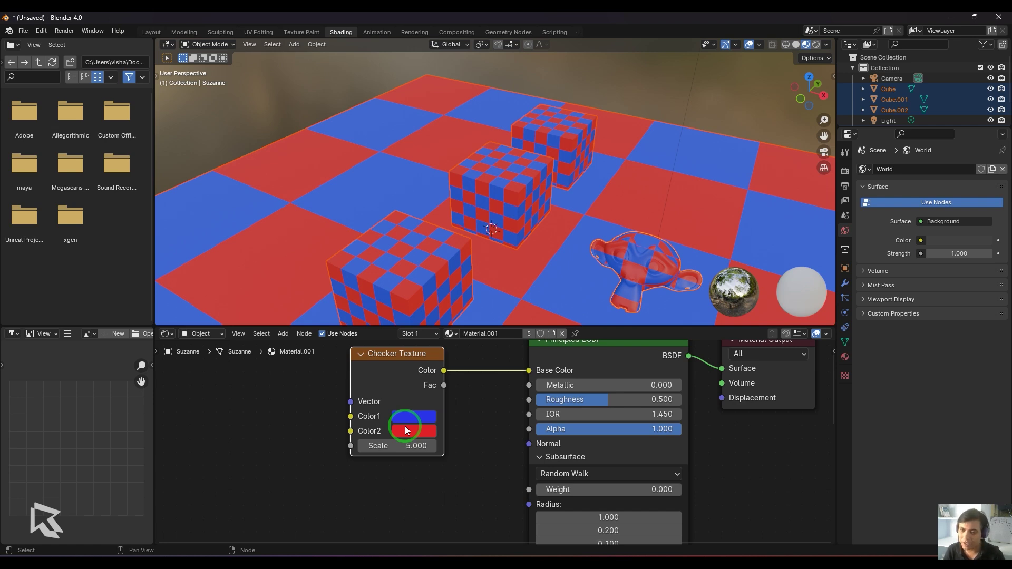
middle_click_drag(473, 176, 577, 198)
scroll(481, 404, "down", 1)
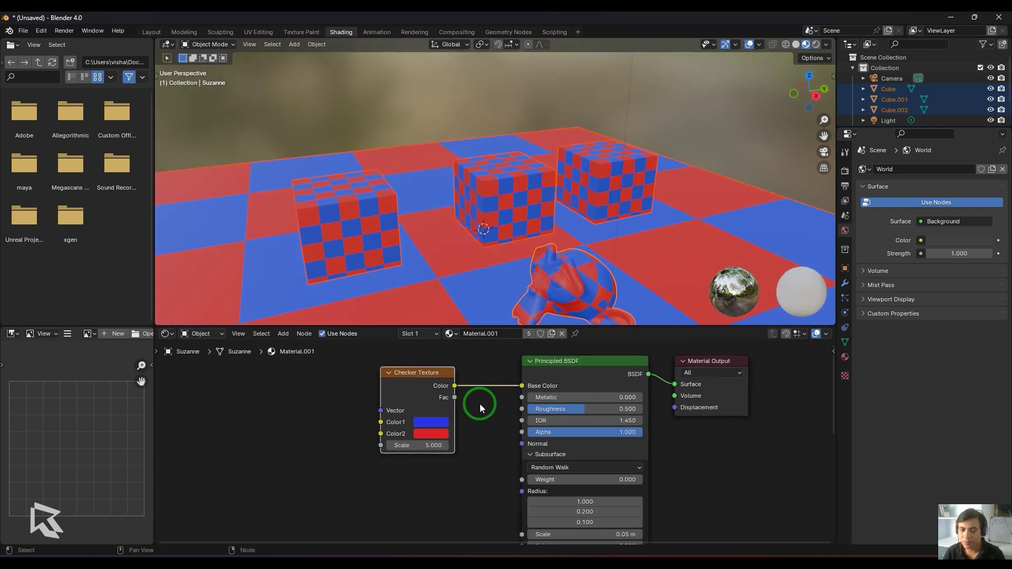